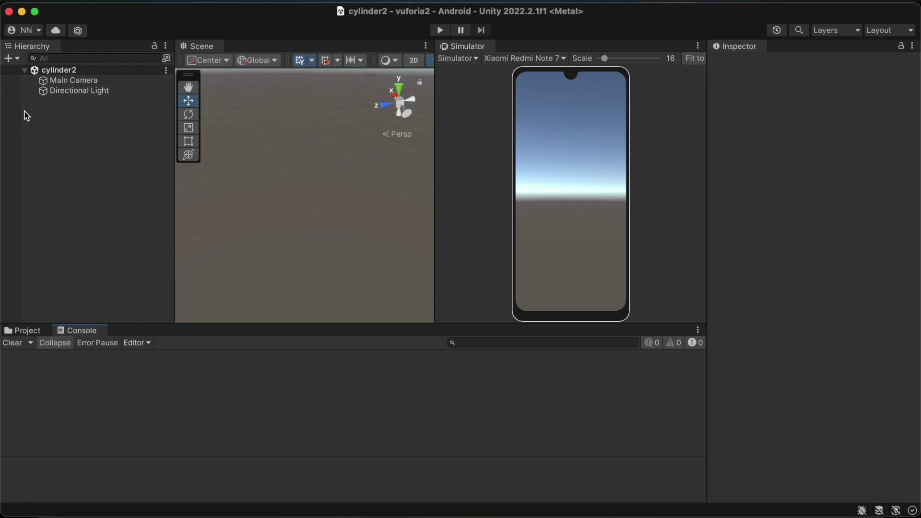
# Delete the default Main Camera and add a Vuforia AR Camera in its place.
pyautogui.rightClick(87, 82)
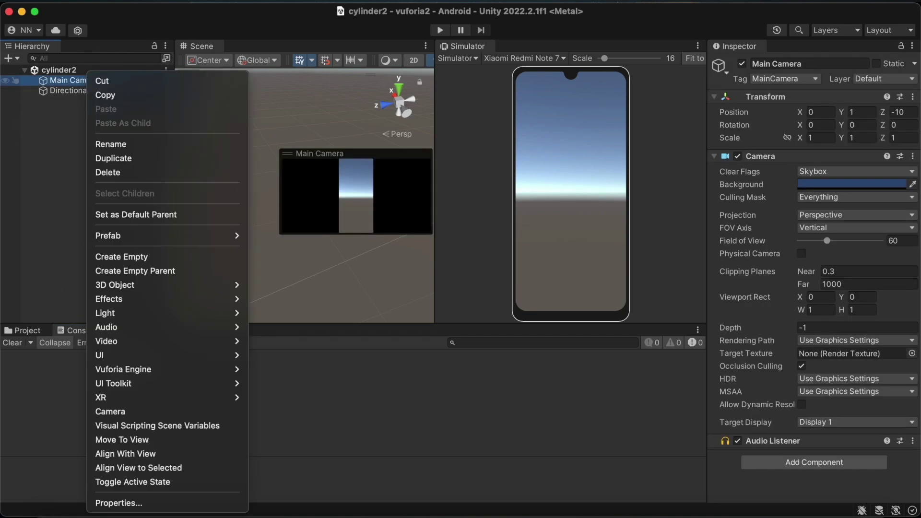
pyautogui.click(115, 173)
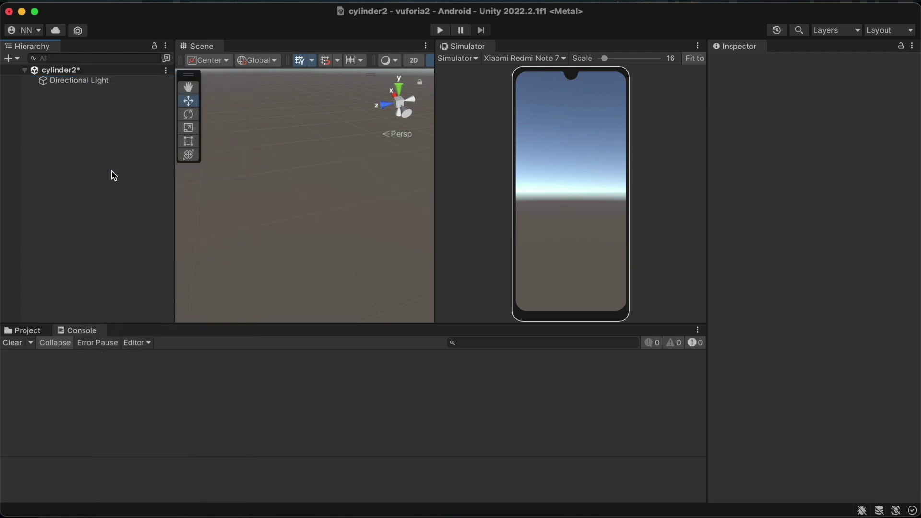
pyautogui.click(12, 60)
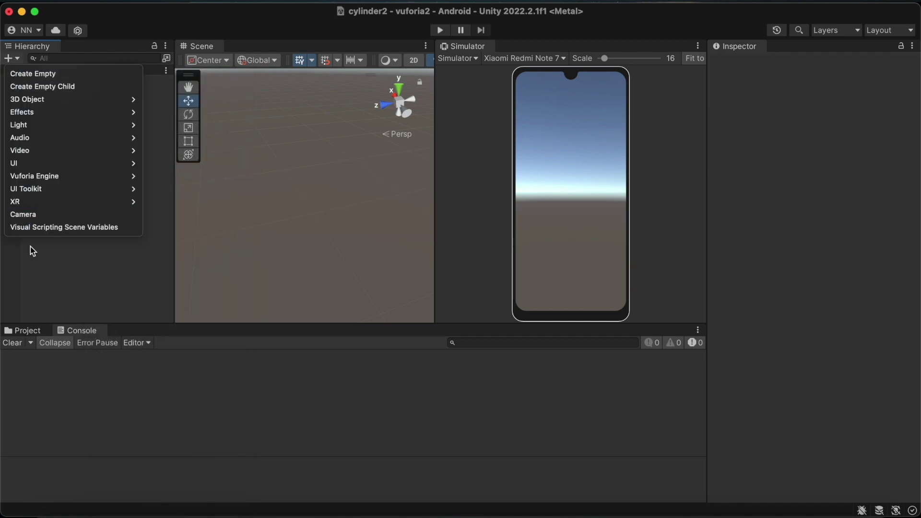
pyautogui.moveTo(86, 176)
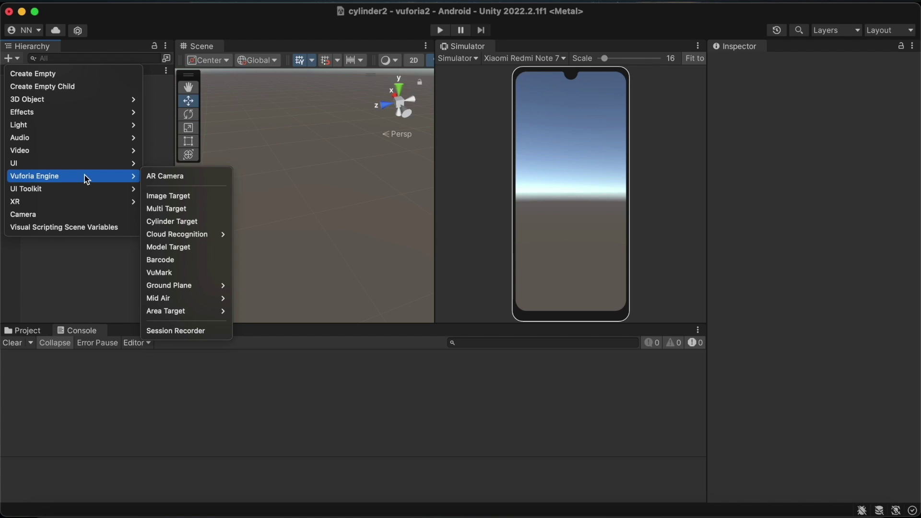
pyautogui.click(166, 176)
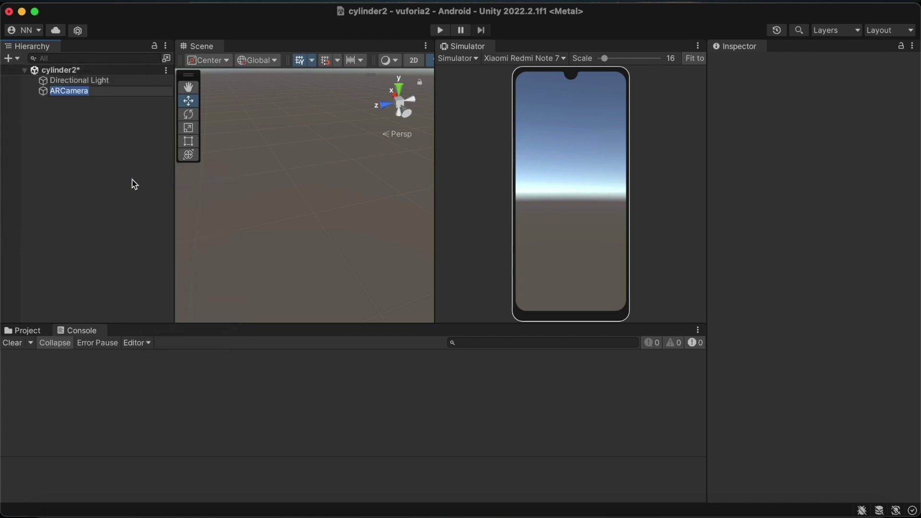
pyautogui.click(94, 166)
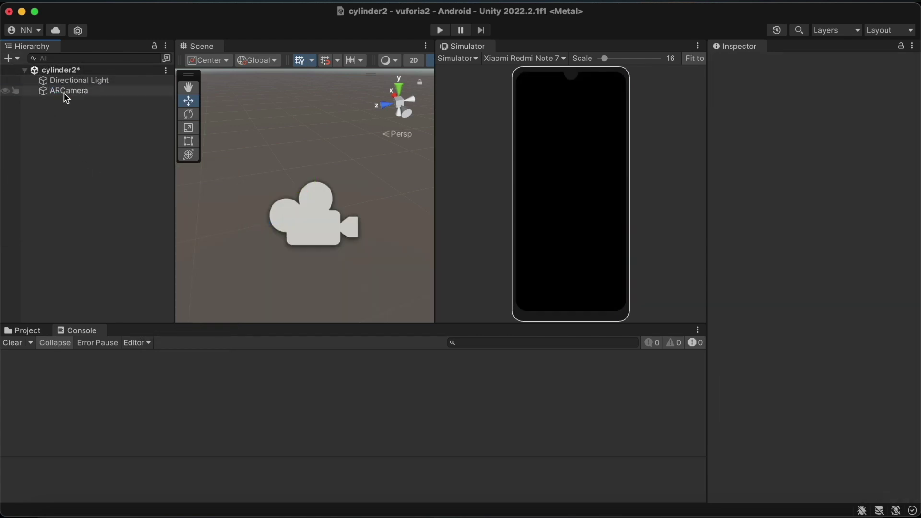
pyautogui.click(65, 92)
# Add a Vuforia Engine Cylinder Target to the scene.
pyautogui.click(50, 133)
pyautogui.click(9, 58)
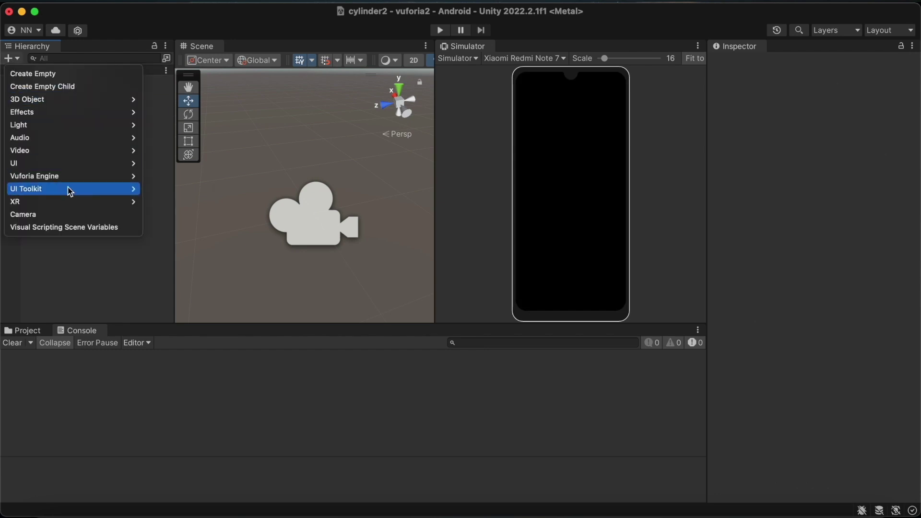
pyautogui.moveTo(73, 206)
pyautogui.moveTo(85, 186)
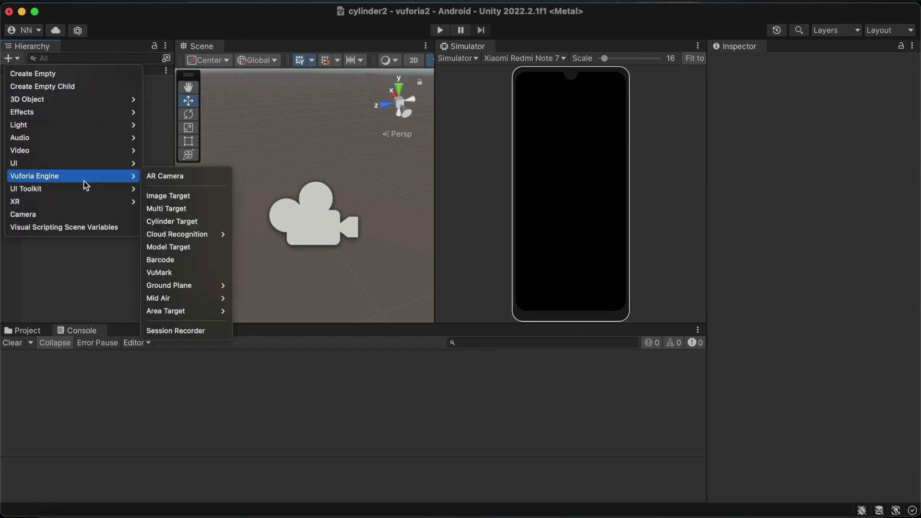
pyautogui.click(180, 221)
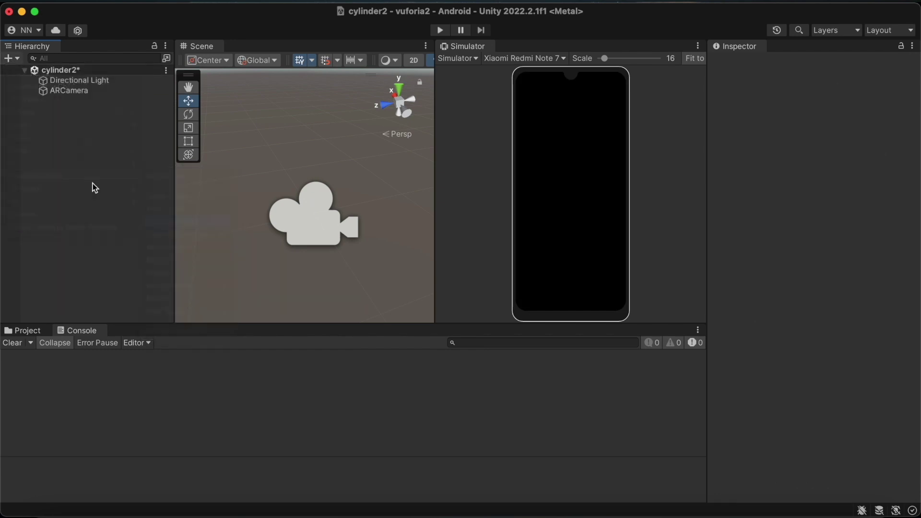
# In Target Manager, create the Device database cylinder_test_target and open it.
pyautogui.click(634, 513)
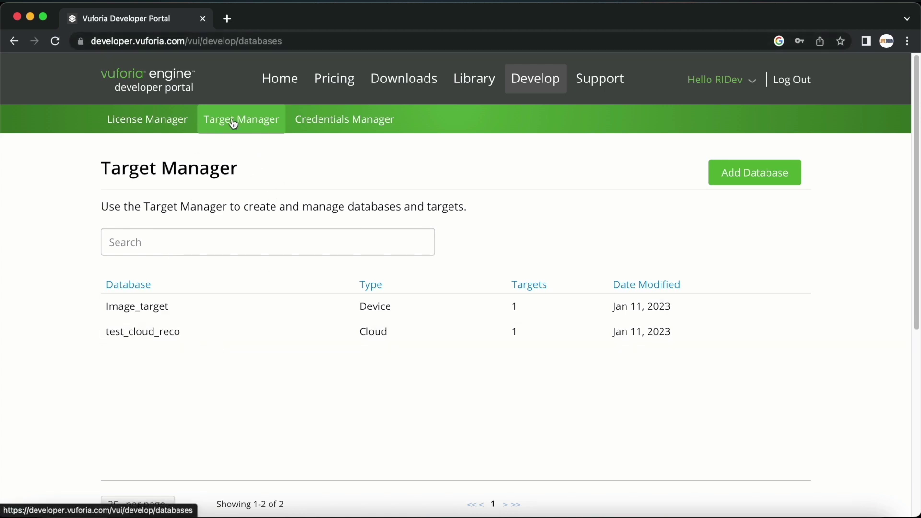
pyautogui.click(772, 178)
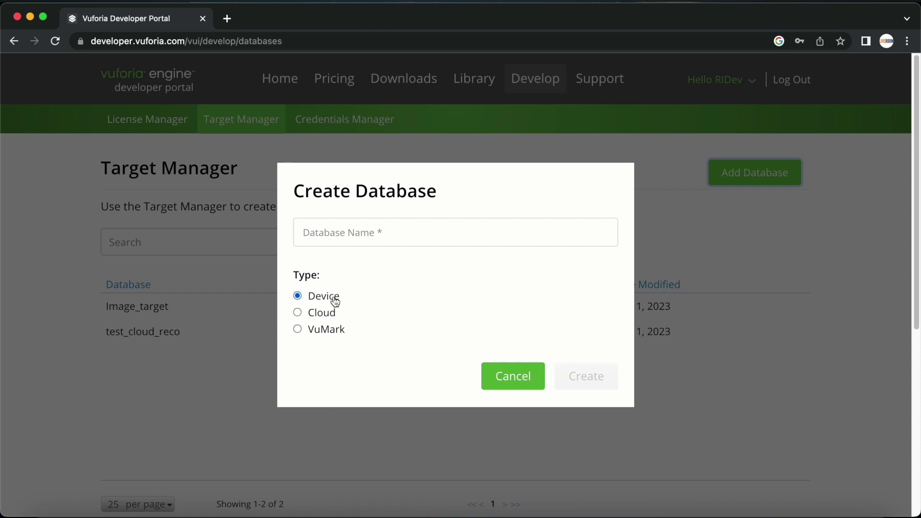
pyautogui.click(359, 235)
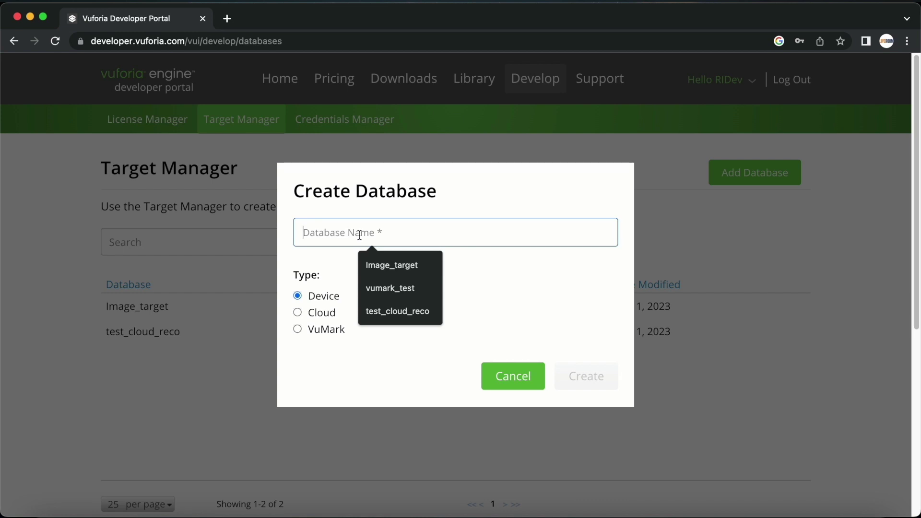
pyautogui.write('cy;')
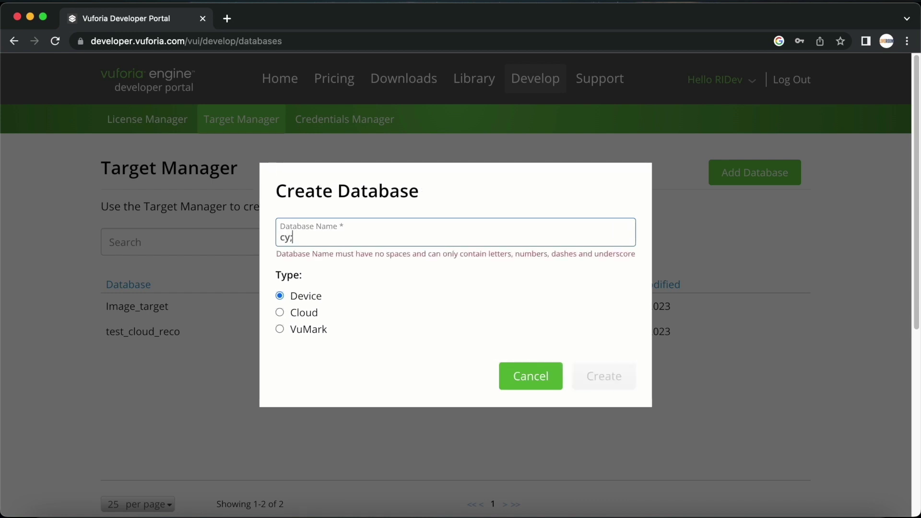
pyautogui.press('BackSpace')
pyautogui.write('linder')
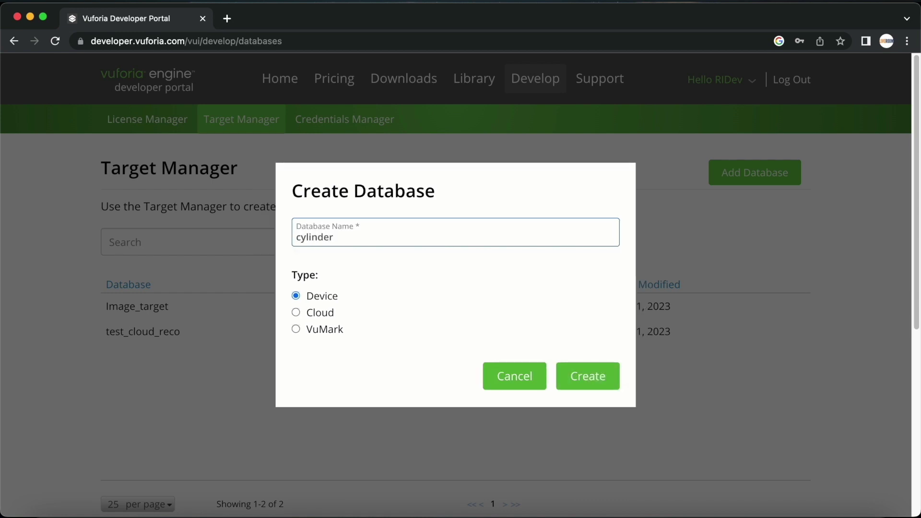
pyautogui.write('_test_target')
pyautogui.click(601, 385)
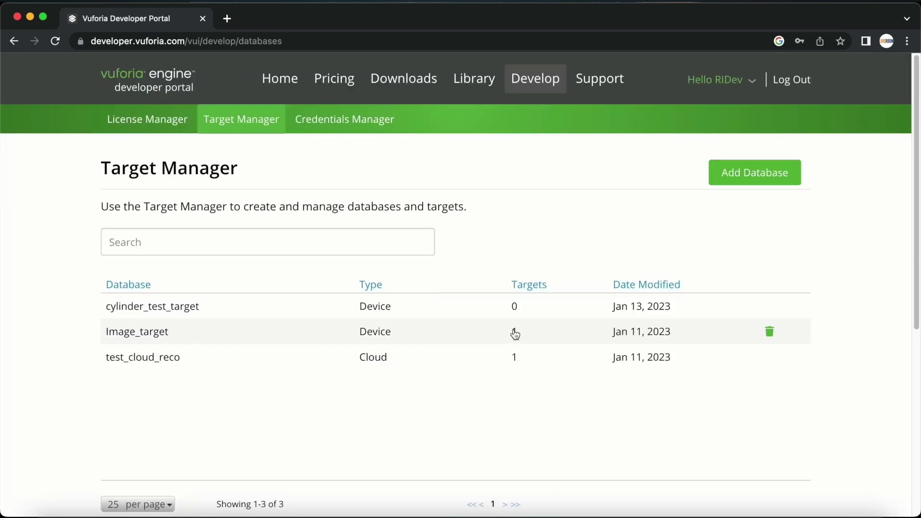
pyautogui.click(172, 312)
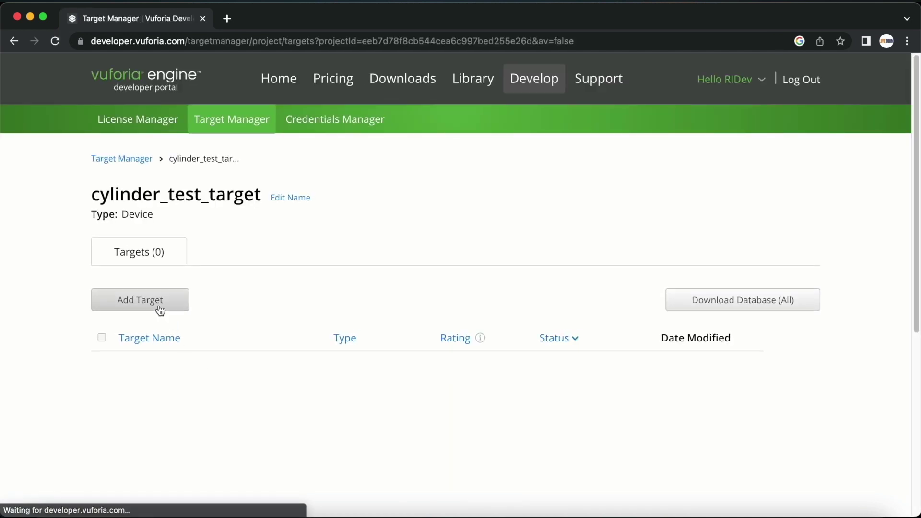
# Add a Cylinder target with bottom and top diameters 0.075 and side length 0.27.
pyautogui.click(163, 305)
pyautogui.click(489, 259)
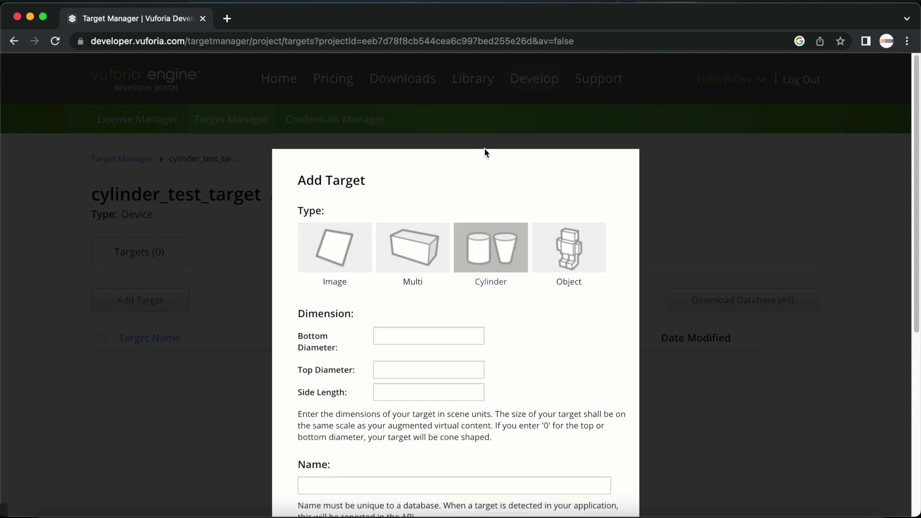
pyautogui.scroll(-2, 487, 245)
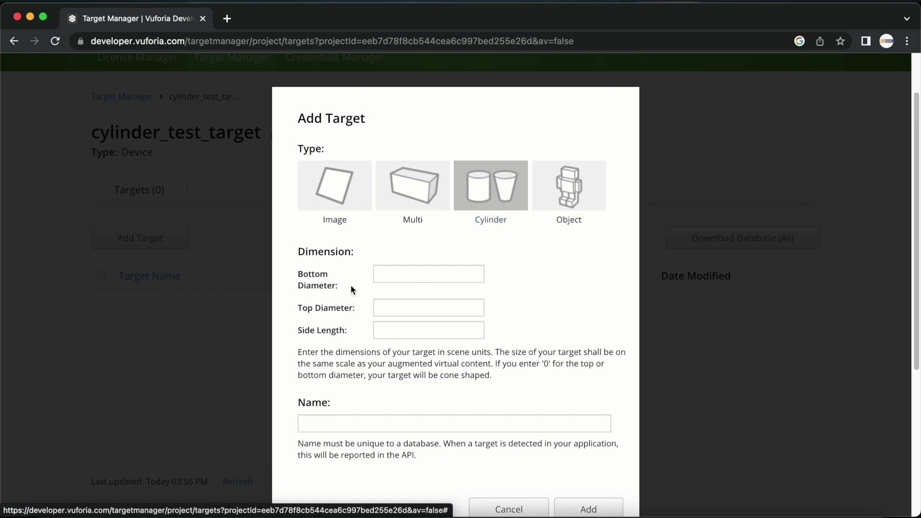
pyautogui.click(387, 273)
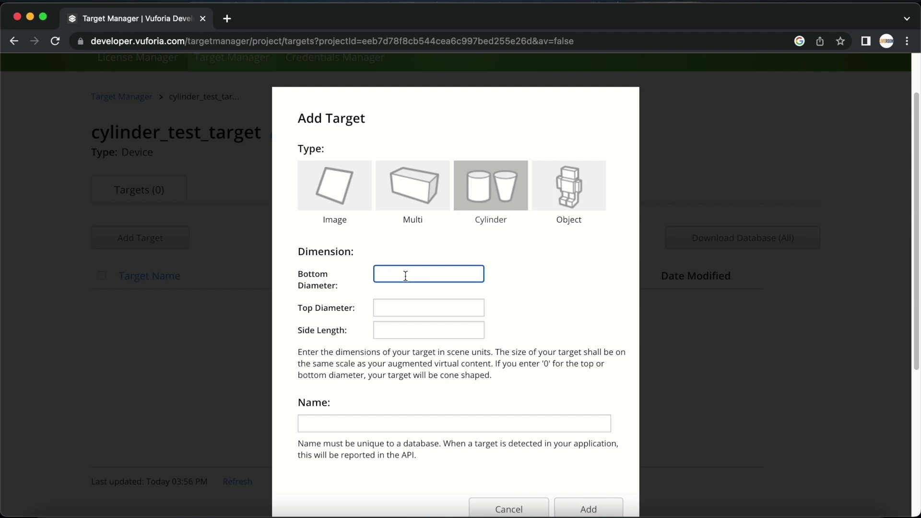
pyautogui.write('0.075')
pyautogui.click(391, 311)
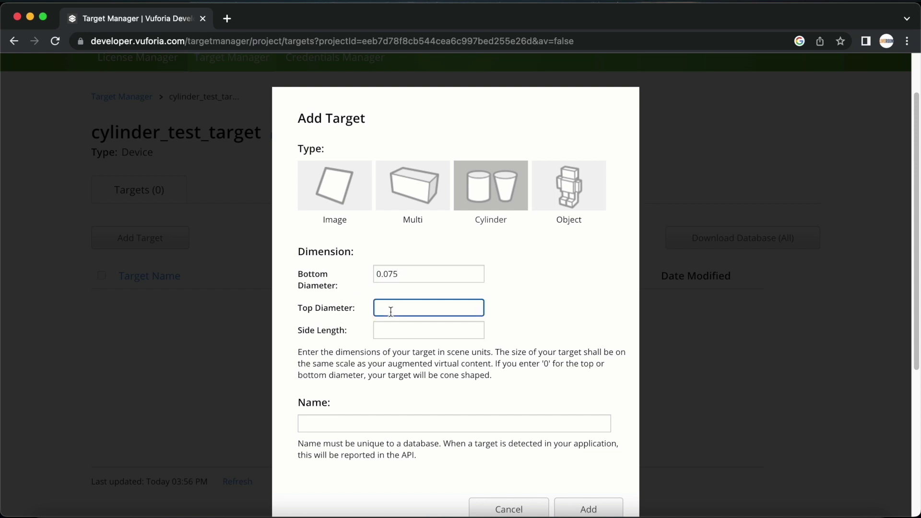
pyautogui.write('0.075')
pyautogui.click(411, 334)
pyautogui.write('0.')
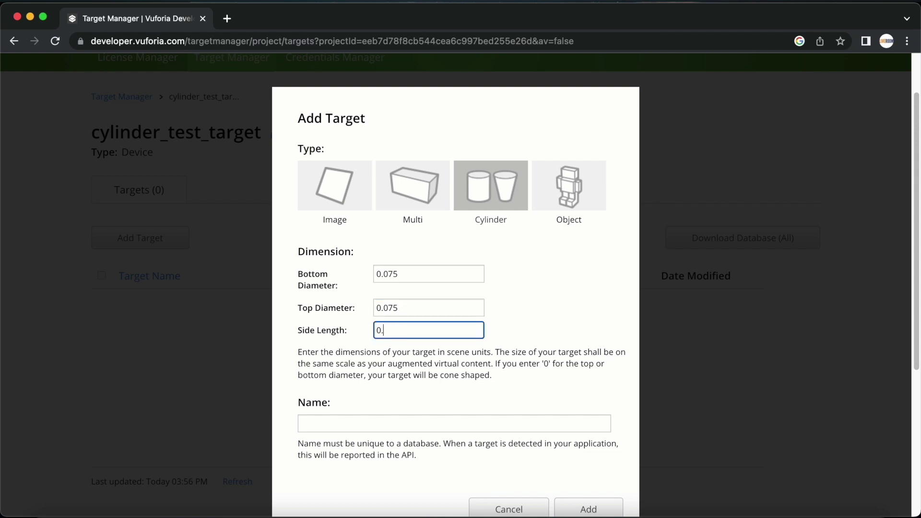
pyautogui.write('27')
# Name the target test_cylinder and create it.
pyautogui.click(327, 423)
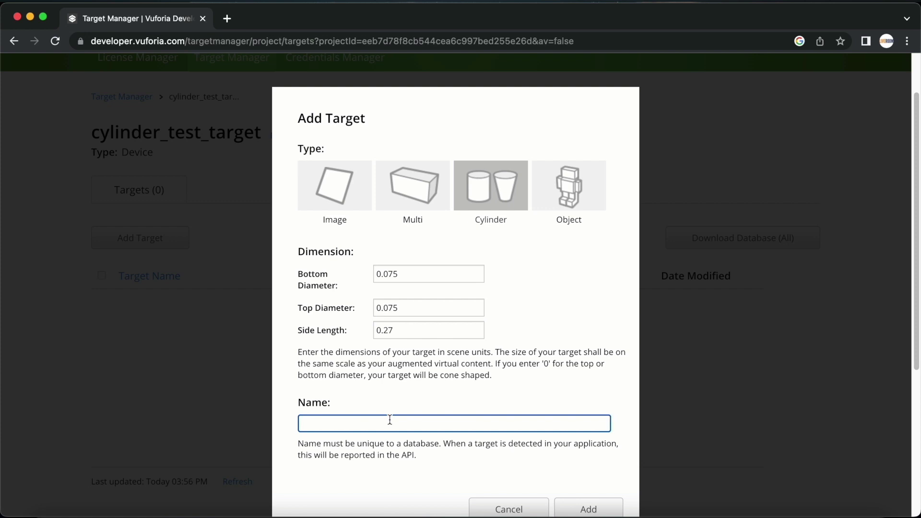
pyautogui.write('test_cylinder')
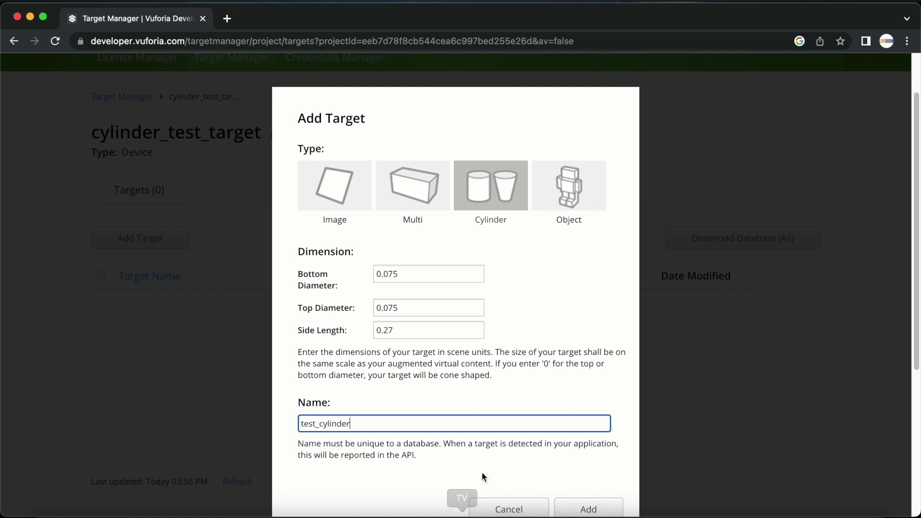
pyautogui.scroll(-1, 589, 504)
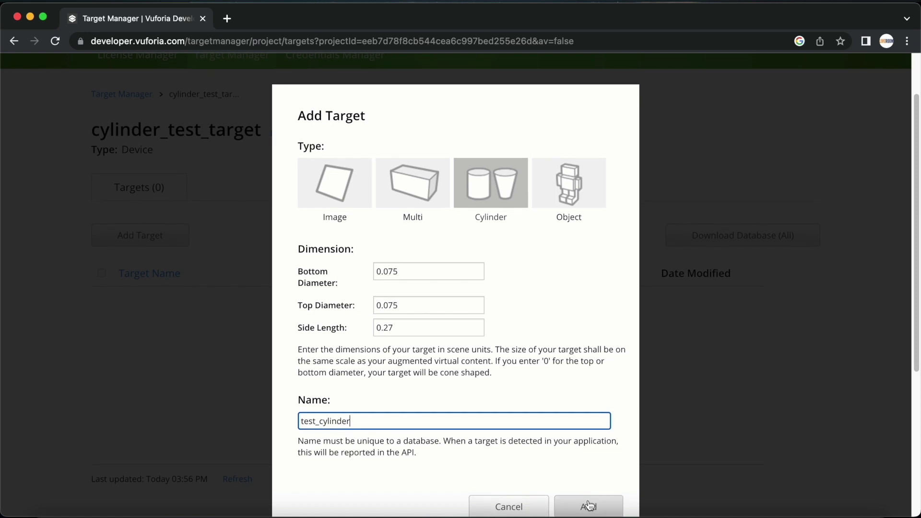
pyautogui.click(589, 506)
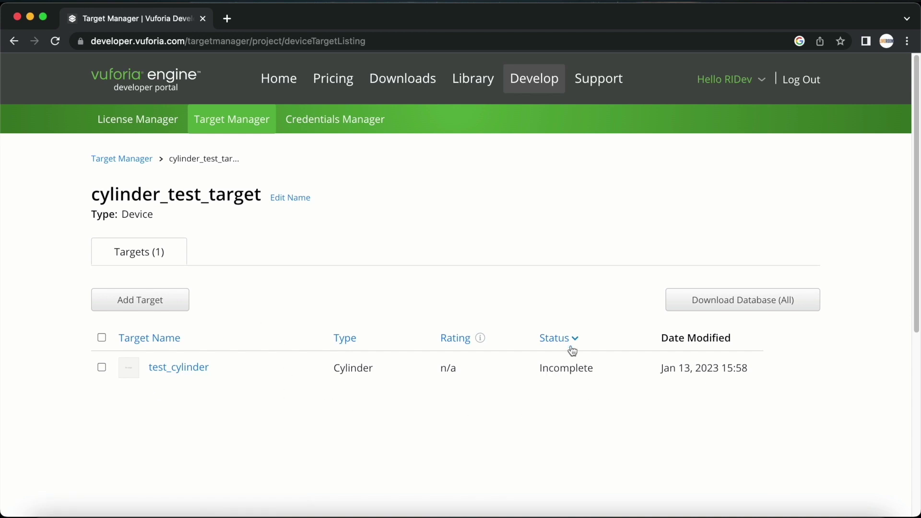
# Open test_cylinder's preview page showing the 0.075 × 0.27 × 0.075 cylinder.
pyautogui.click(179, 374)
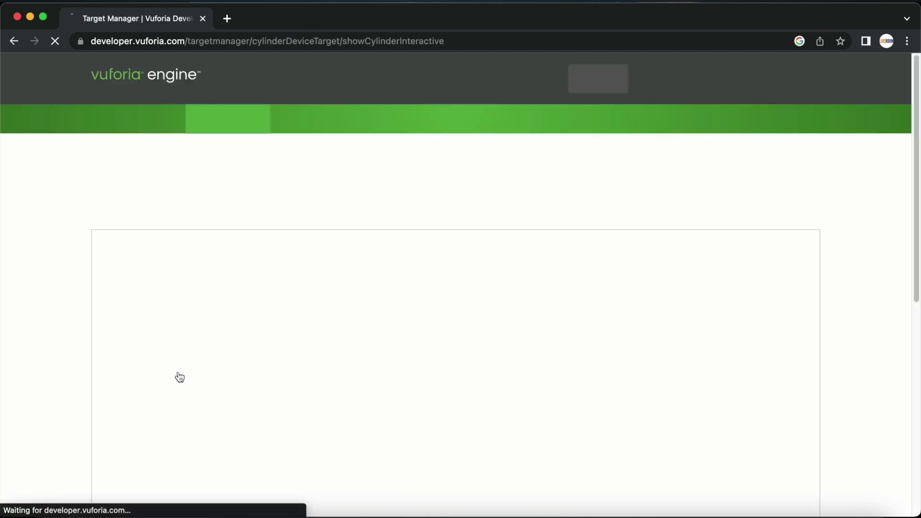
pyautogui.scroll(-5, 234, 221)
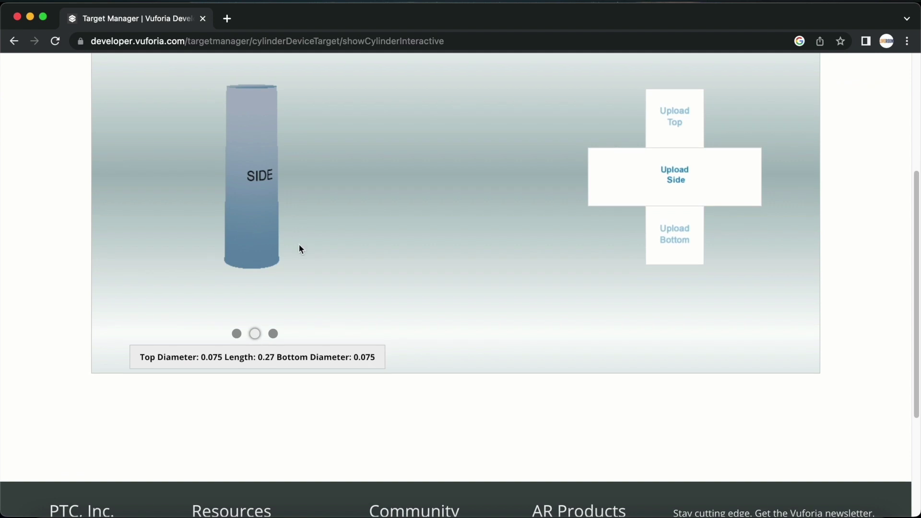
pyautogui.scroll(2, 300, 249)
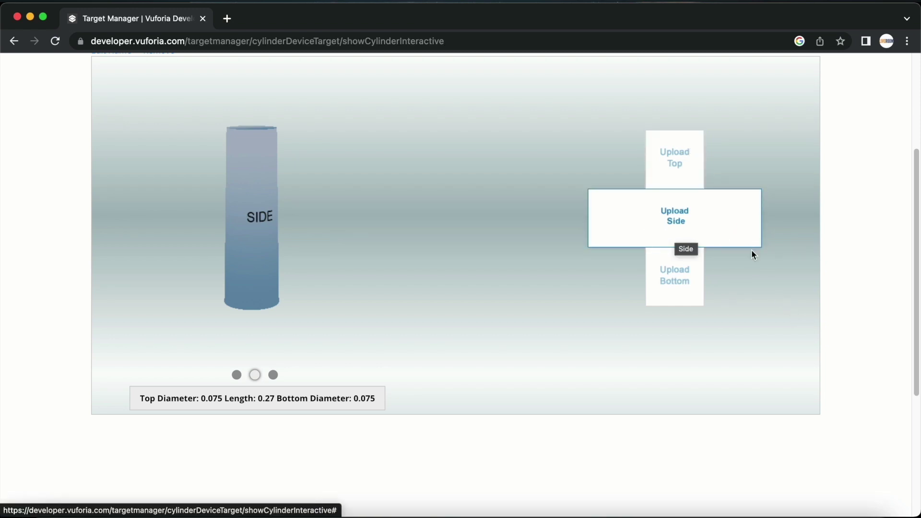
# Upload cylinder.jpg from Downloads as test_cylinder's side surface image.
pyautogui.click(675, 227)
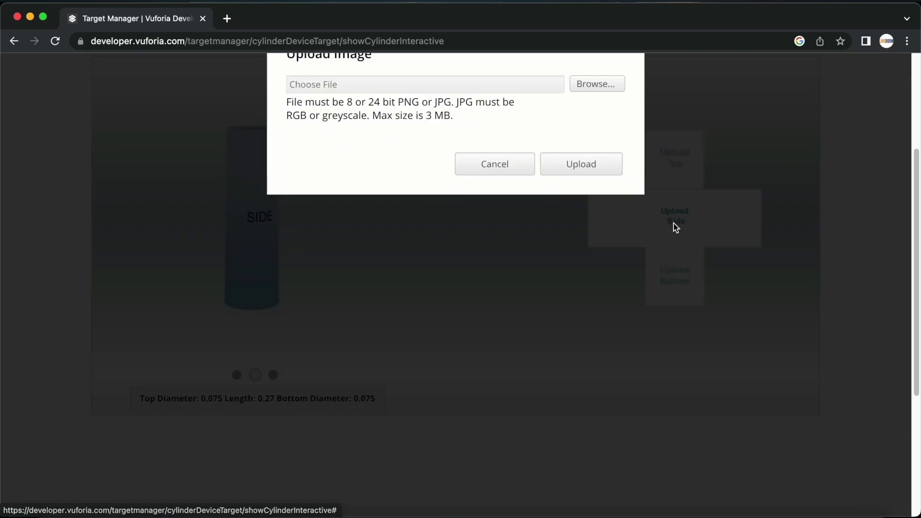
pyautogui.scroll(3, 609, 222)
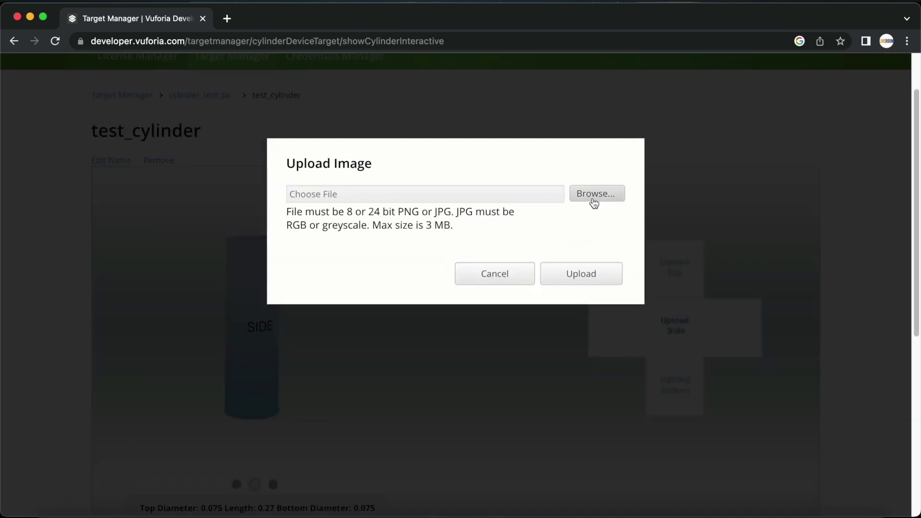
pyautogui.click(595, 193)
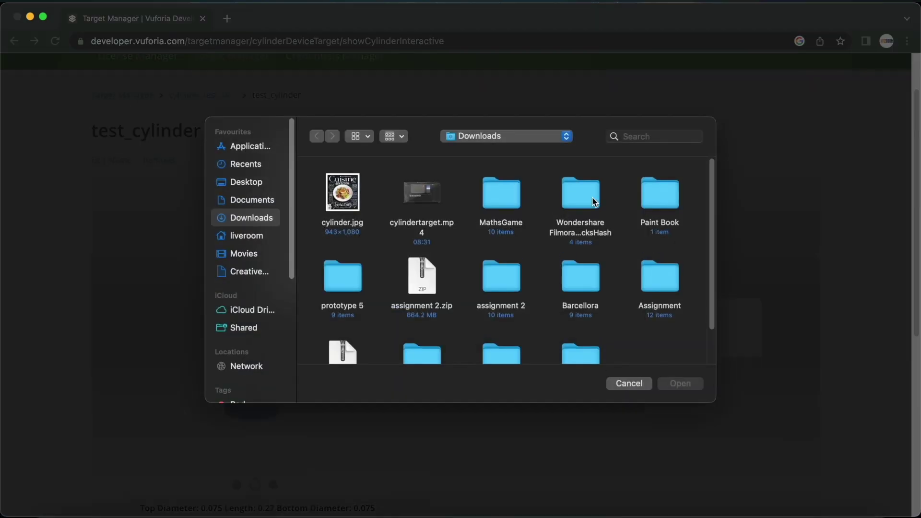
pyautogui.click(354, 196)
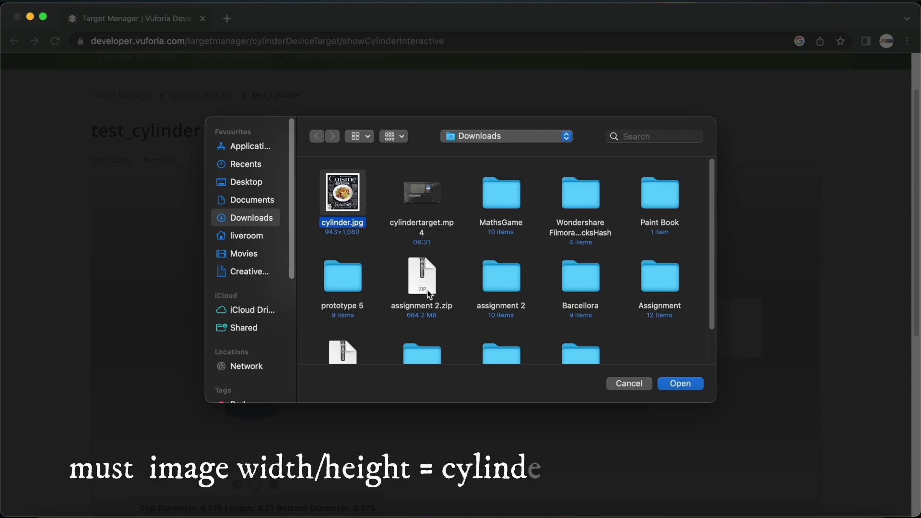
pyautogui.click(680, 383)
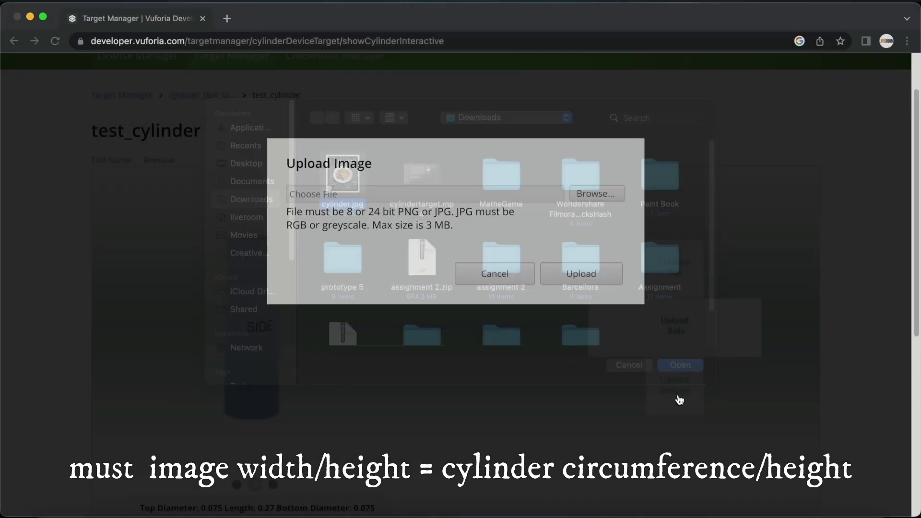
pyautogui.click(586, 281)
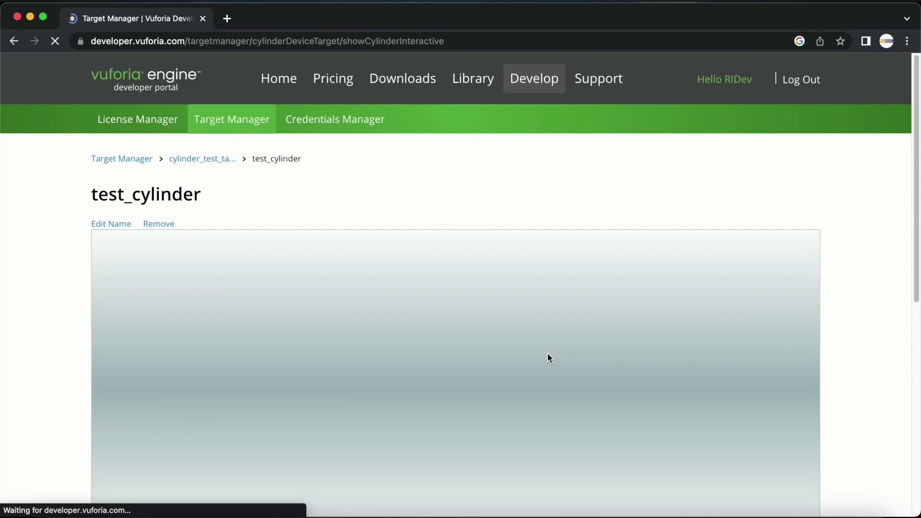
# Rotate the 3-D can preview to inspect the wrapped image from several angles.
pyautogui.scroll(-3, 514, 339)
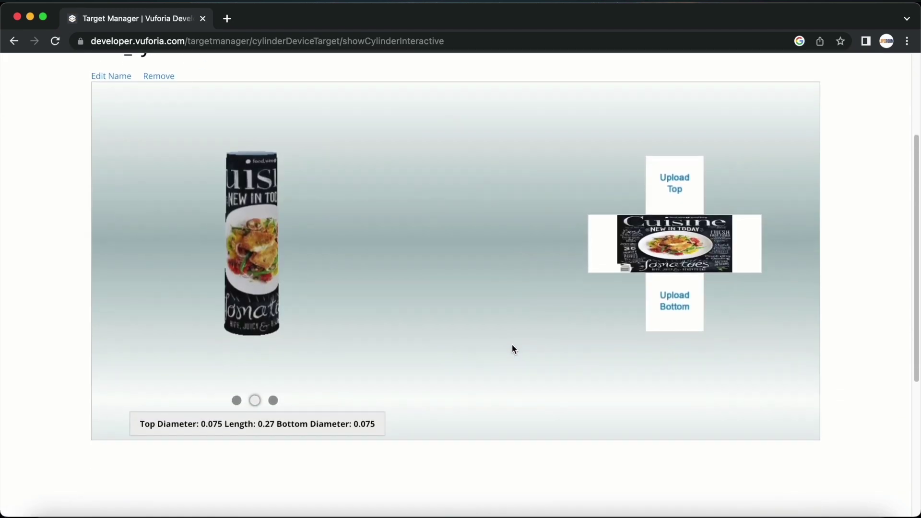
pyautogui.scroll(1, 509, 339)
pyautogui.moveTo(290, 324); pyautogui.dragTo(535, 327)
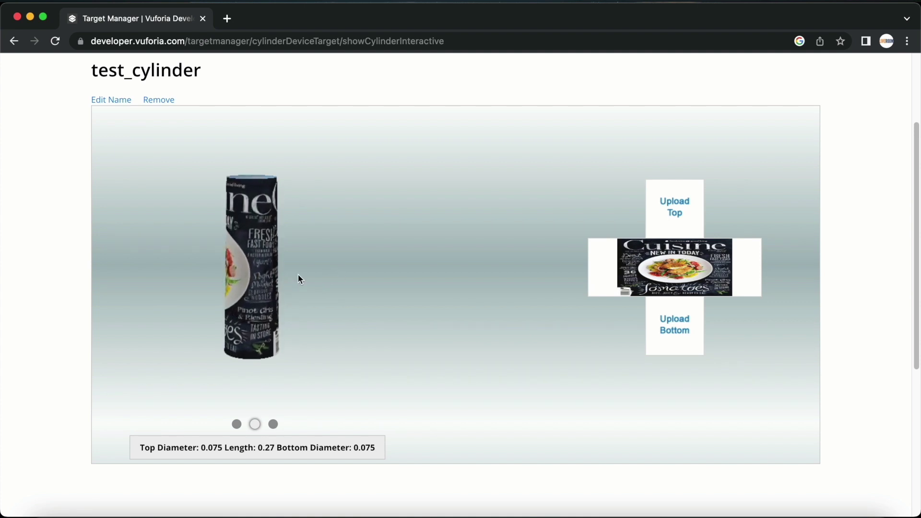
pyautogui.moveTo(278, 265); pyautogui.dragTo(247, 270)
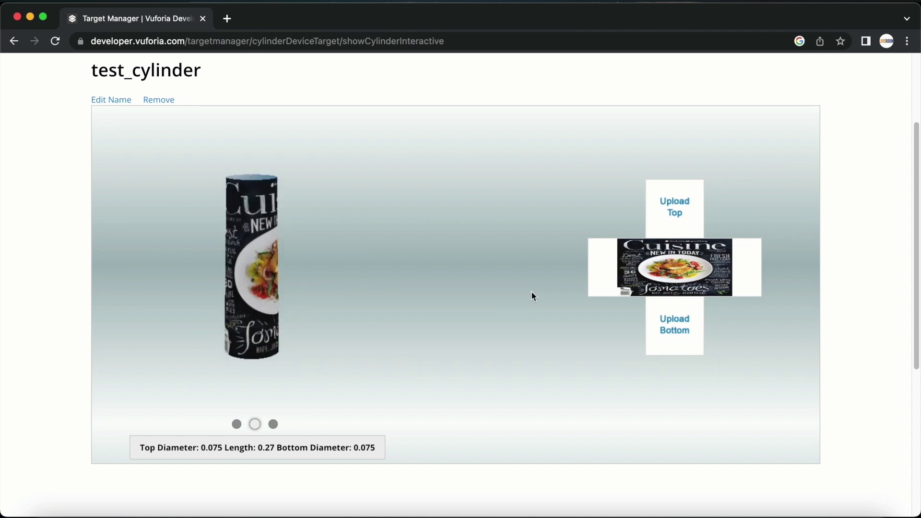
# Return to cylinder_test_target, where test_cylinder is Active, and open Download Database.
pyautogui.scroll(3, 531, 290)
pyautogui.scroll(-8, 531, 294)
pyautogui.scroll(4, 530, 295)
pyautogui.scroll(5, 531, 295)
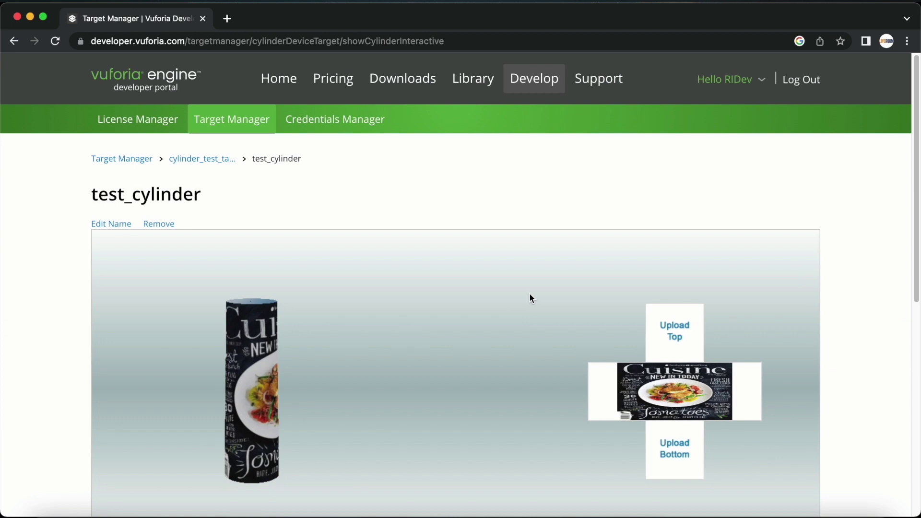
pyautogui.scroll(-3, 529, 295)
pyautogui.scroll(3, 528, 297)
pyautogui.click(197, 159)
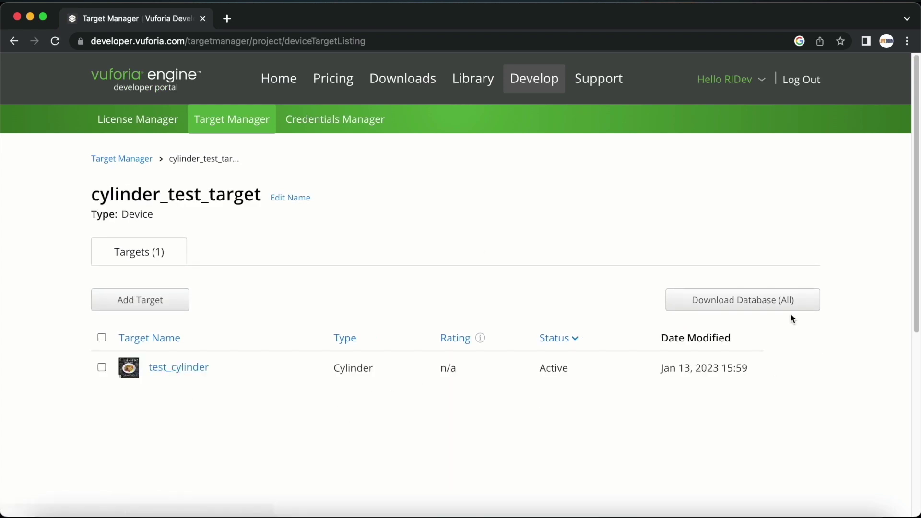
pyautogui.click(775, 307)
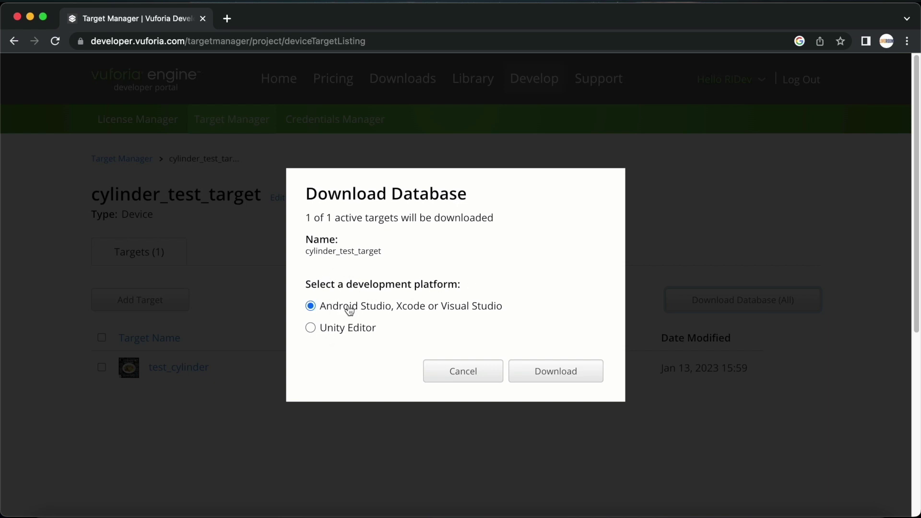
# Download the database for the Unity Editor platform and check the Downloads stack.
pyautogui.click(343, 328)
pyautogui.click(555, 371)
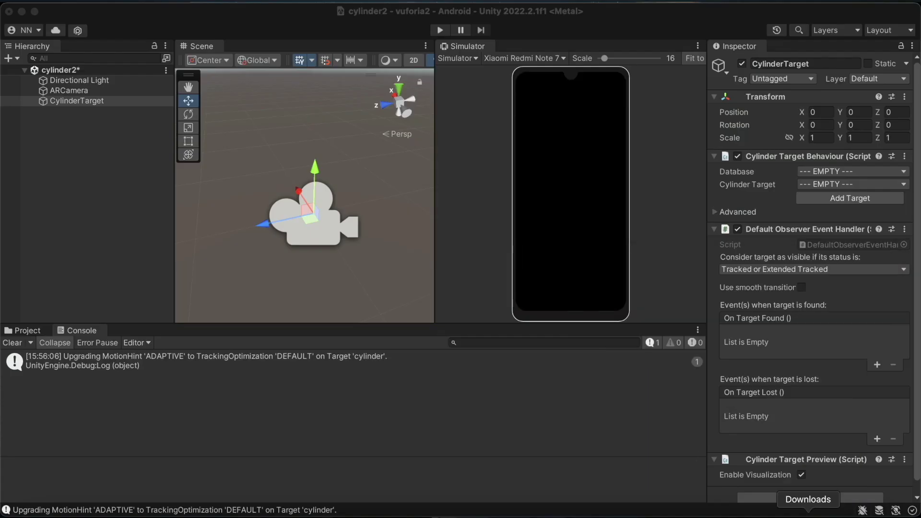
pyautogui.click(787, 514)
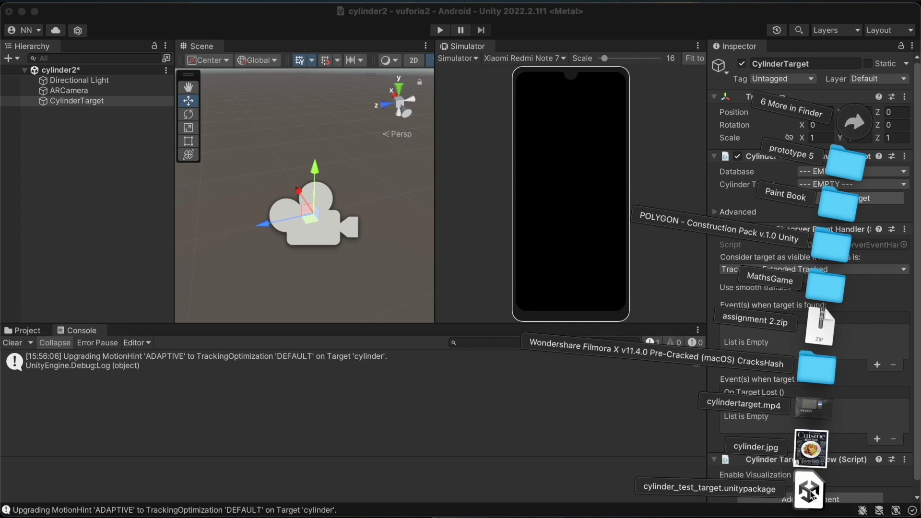
# Import cylinder_test_target.unitypackage, then view the CylinderTarget's Database list, leaving it EMPTY.
pyautogui.click(809, 496)
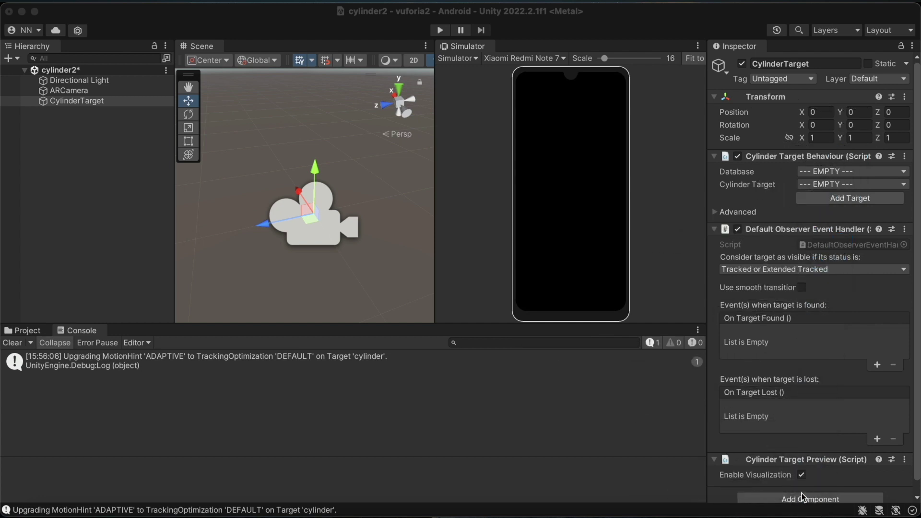
pyautogui.click(500, 449)
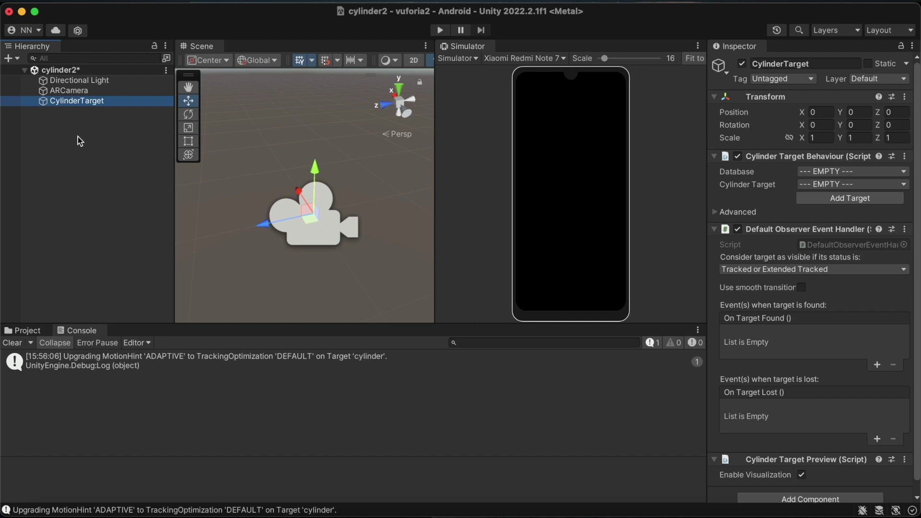
pyautogui.click(65, 102)
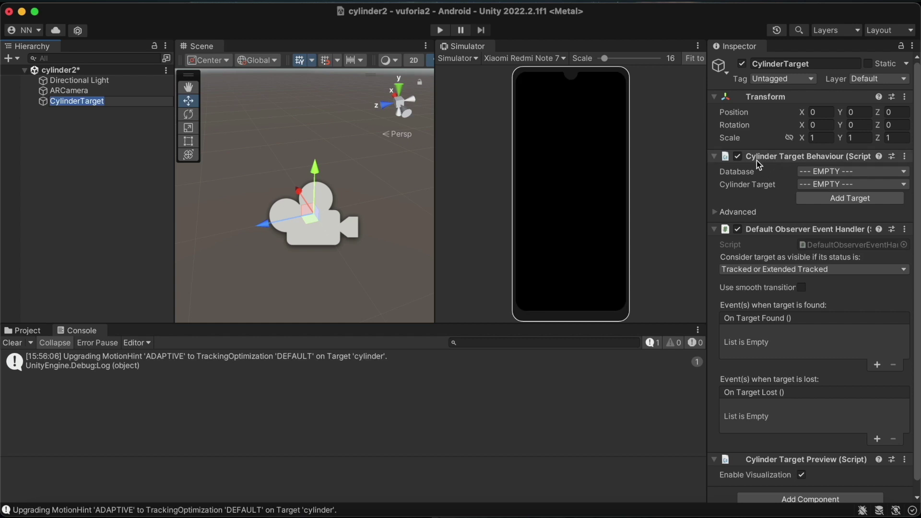
pyautogui.click(874, 171)
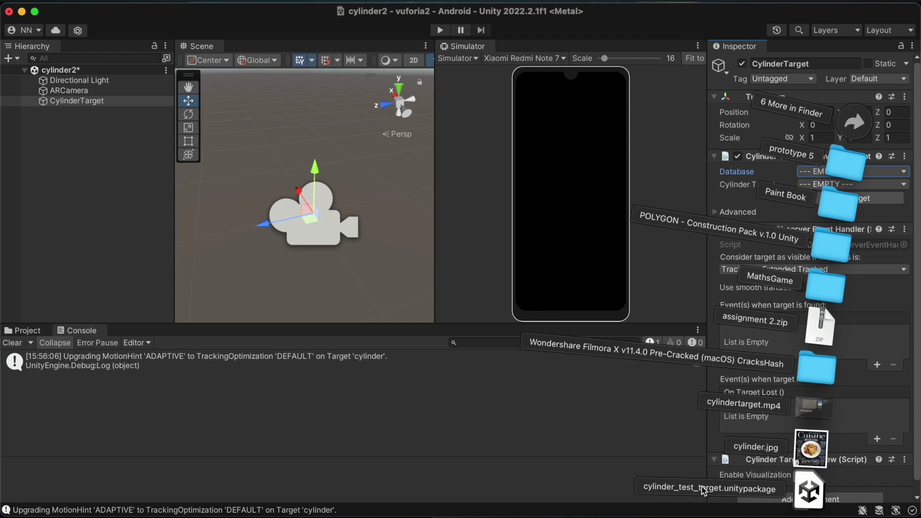
pyautogui.click(789, 251)
# Set the CylinderTarget's Database to cylinder_test_target and orbit to view the can-wrapped cylinder.
pyautogui.click(851, 171)
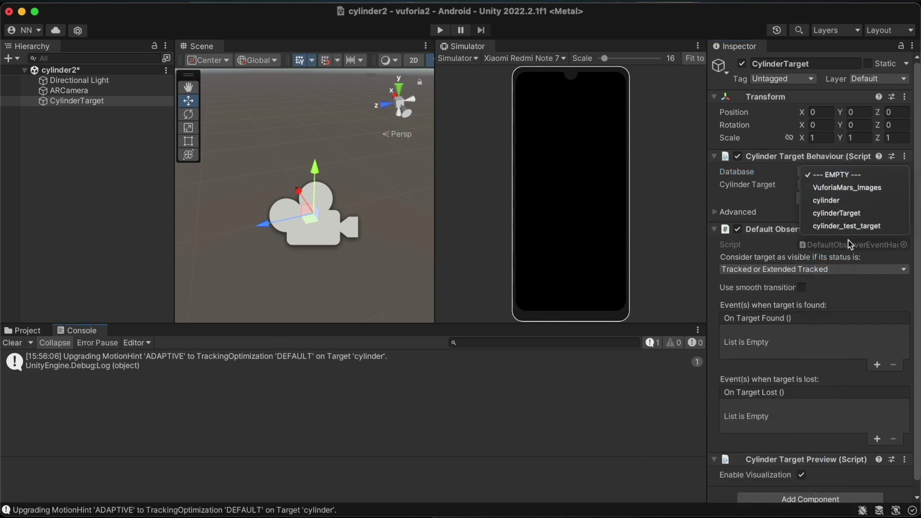
pyautogui.click(847, 227)
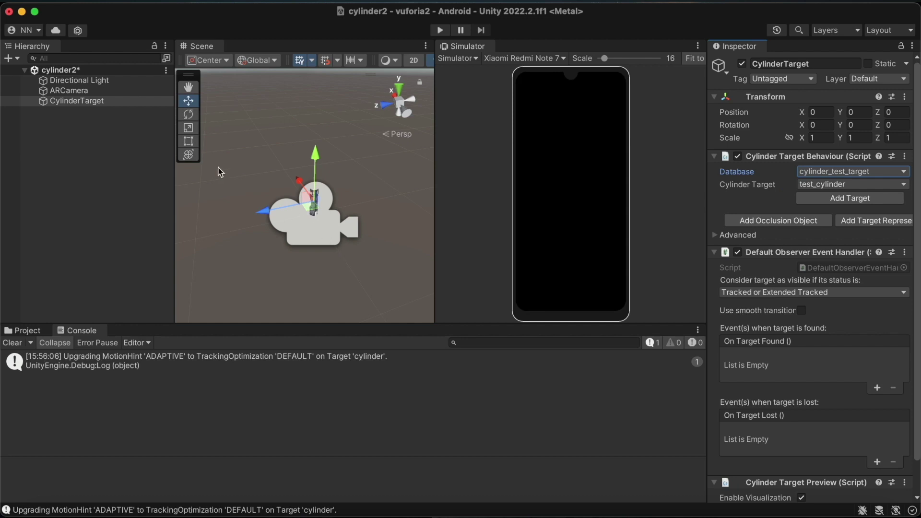
pyautogui.keyDown('alt'); pyautogui.moveTo(262, 198); pyautogui.dragTo(269, 192); pyautogui.keyUp('alt')
pyautogui.keyDown('alt'); pyautogui.scroll(10, 270, 191); pyautogui.keyUp('alt')
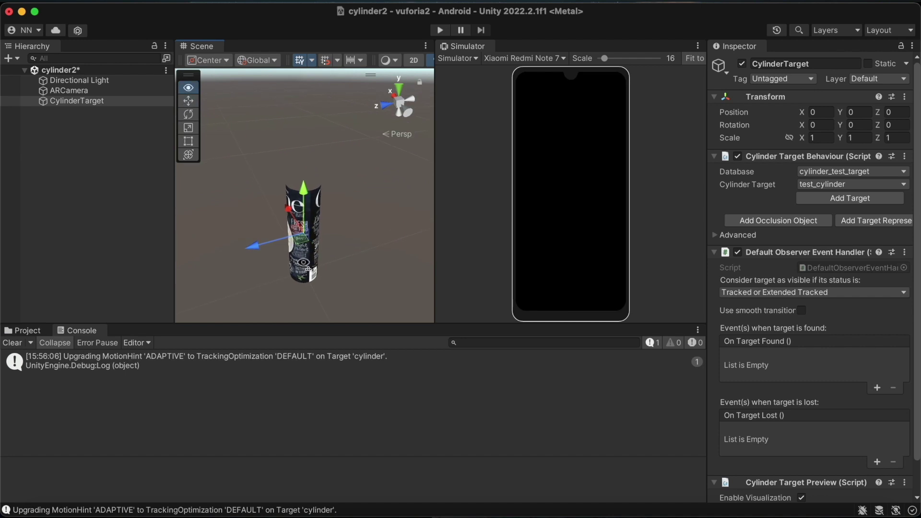
pyautogui.moveTo(305, 265)
pyautogui.keyDown('alt'); pyautogui.mouseDown()
pyautogui.moveTo(303, 253)
pyautogui.moveTo(307, 267)
pyautogui.mouseUp(); pyautogui.keyUp('alt')
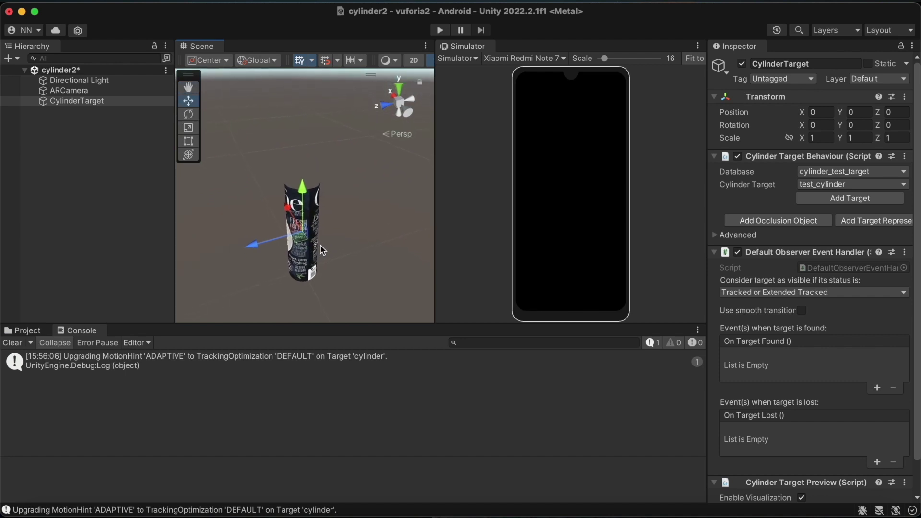
pyautogui.click(314, 225)
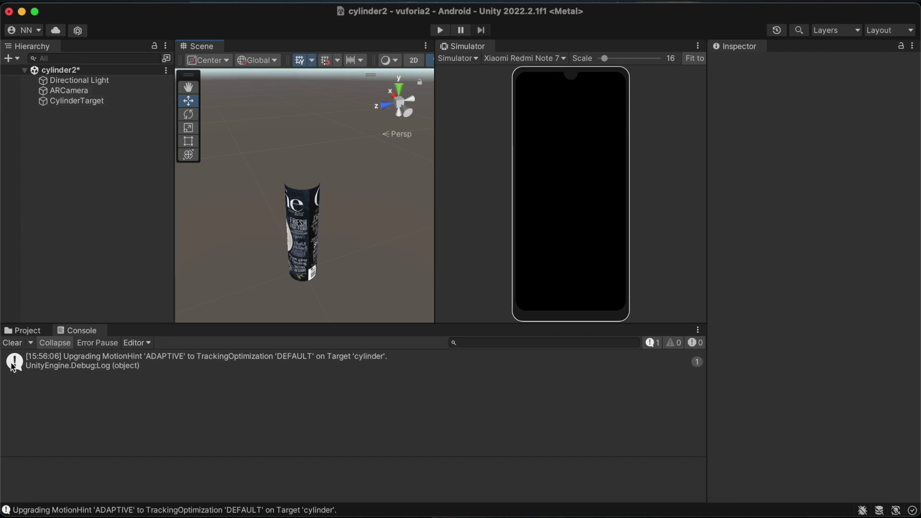
pyautogui.click(31, 332)
# From Assets/LowpolySimpleHouse/Assets/Prefabs, place props like Prop_Stone and enlarge the green tree.
pyautogui.click(147, 356)
pyautogui.doubleClick(259, 392)
pyautogui.doubleClick(163, 390)
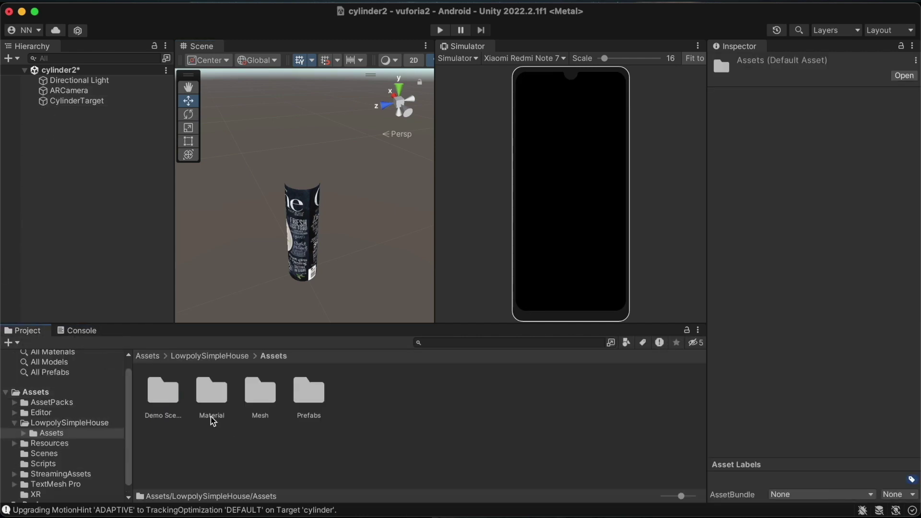
pyautogui.doubleClick(308, 391)
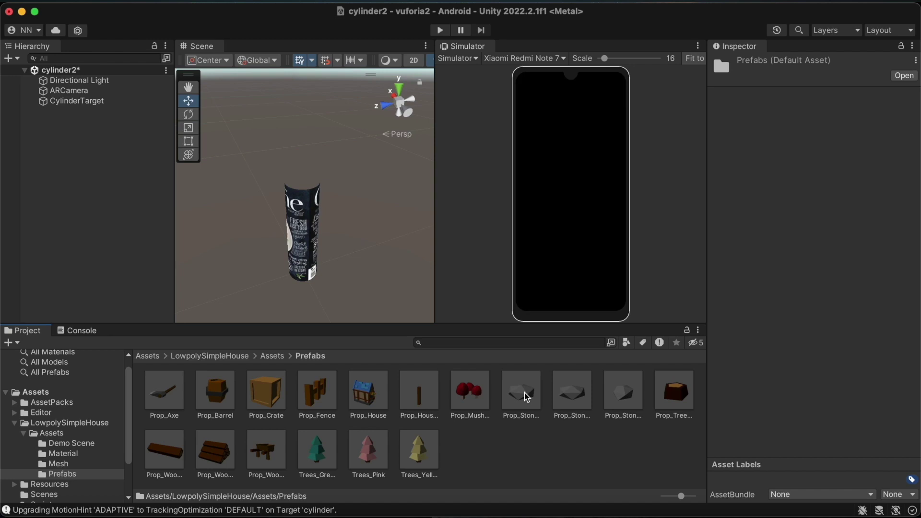
pyautogui.moveTo(527, 397); pyautogui.dragTo(307, 296)
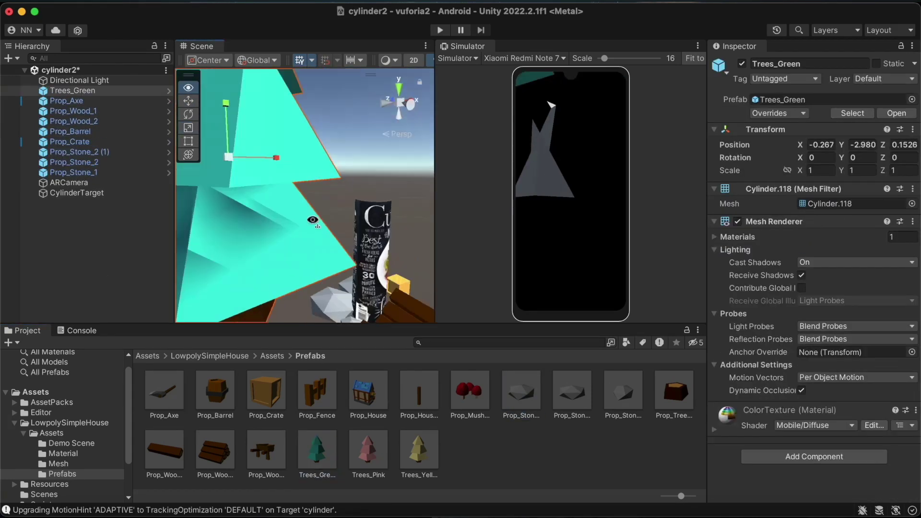
pyautogui.scroll(-5, 234, 153)
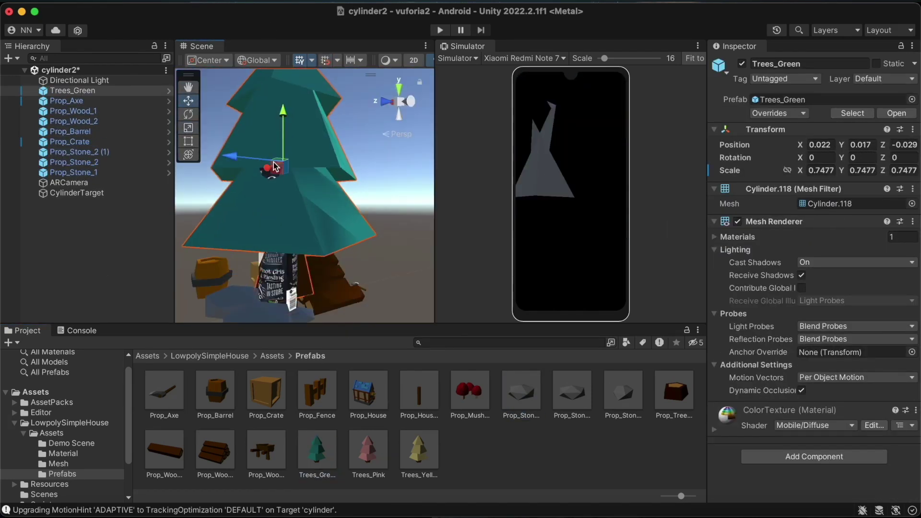
pyautogui.keyDown('alt'); pyautogui.moveTo(288, 230); pyautogui.dragTo(240, 167); pyautogui.keyUp('alt')
pyautogui.moveTo(240, 168); pyautogui.dragTo(245, 163)
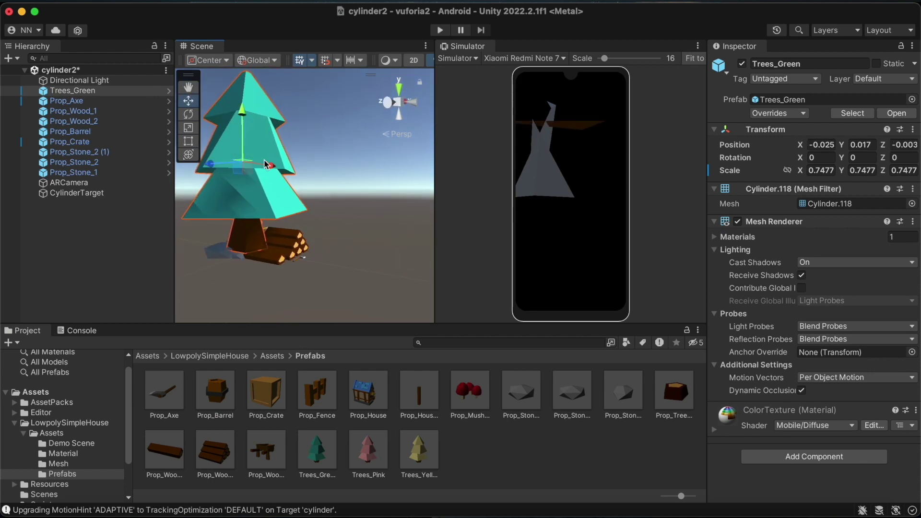
# Parent all nine props, including Trees_Green, under CylinderTarget in the Hierarchy.
pyautogui.click(103, 91)
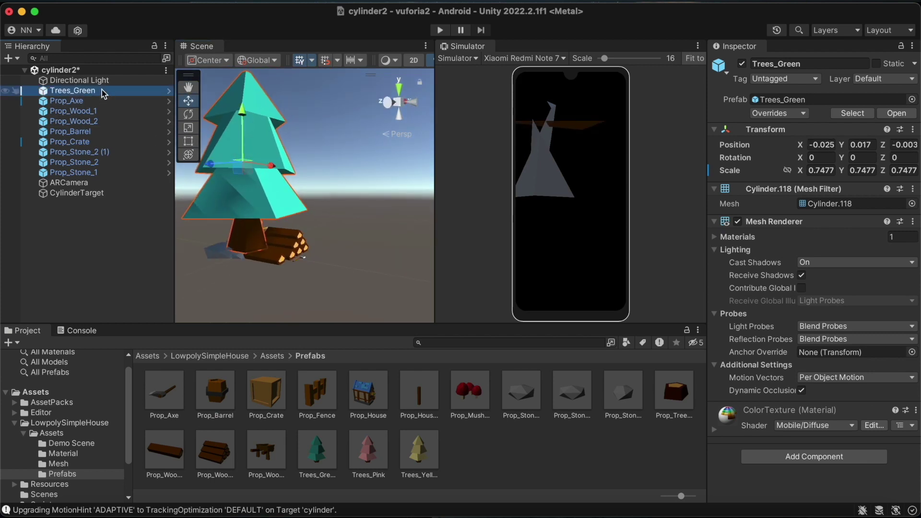
pyautogui.keyDown('shift'); pyautogui.click(94, 172); pyautogui.keyUp('shift')
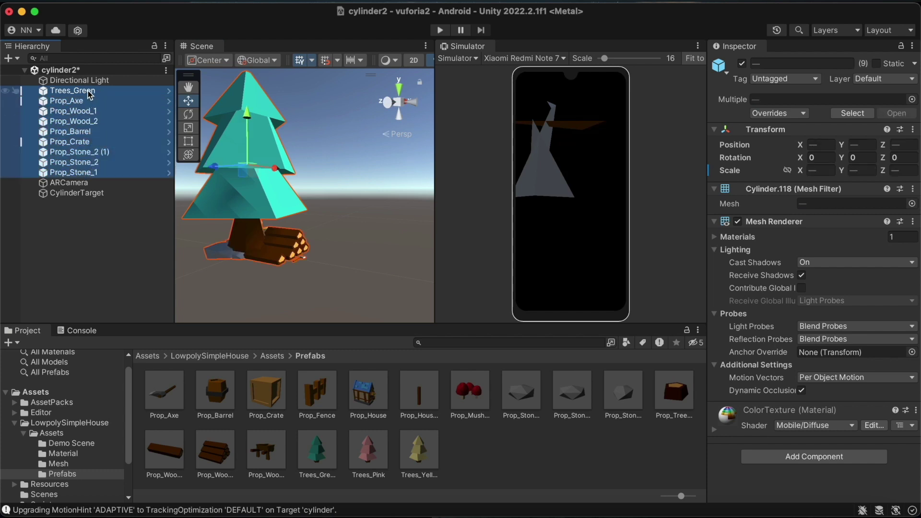
pyautogui.moveTo(91, 95); pyautogui.dragTo(99, 199)
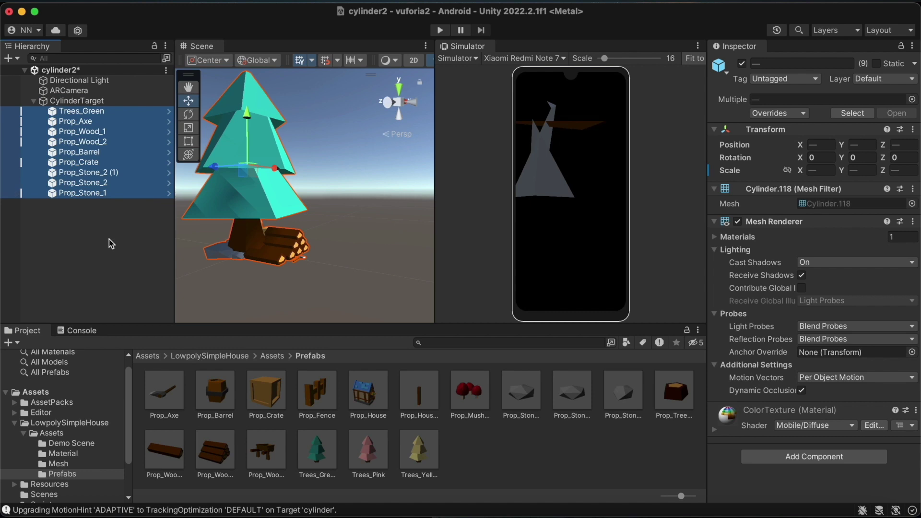
pyautogui.click(112, 233)
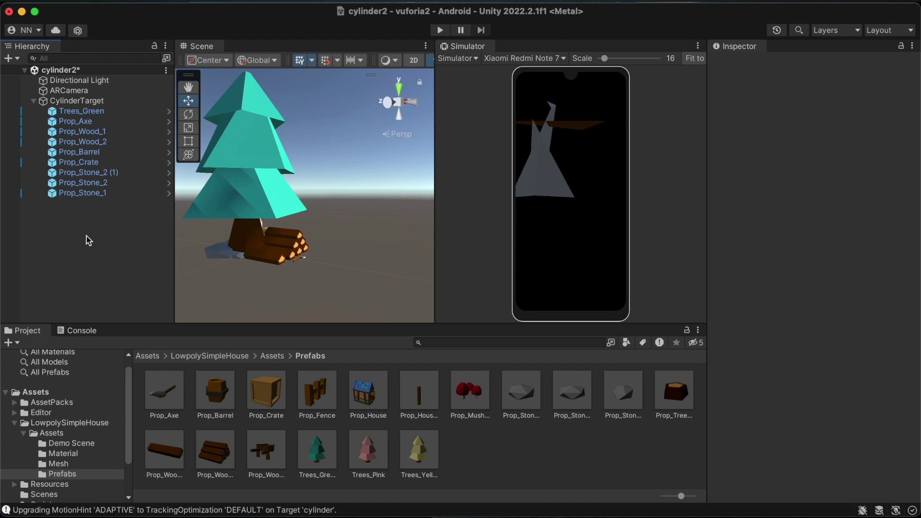
pyautogui.click(77, 2)
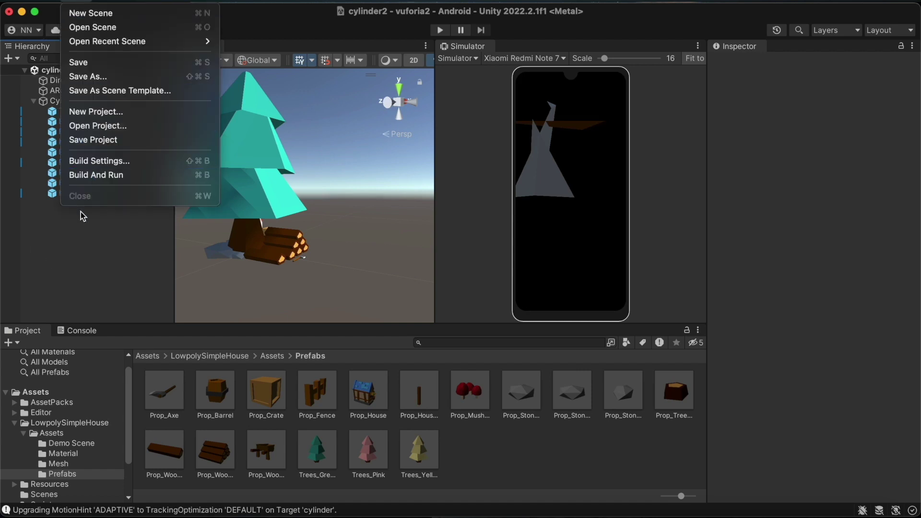
# Open Build Settings with Android as the target and go to its Player settings.
pyautogui.click(98, 161)
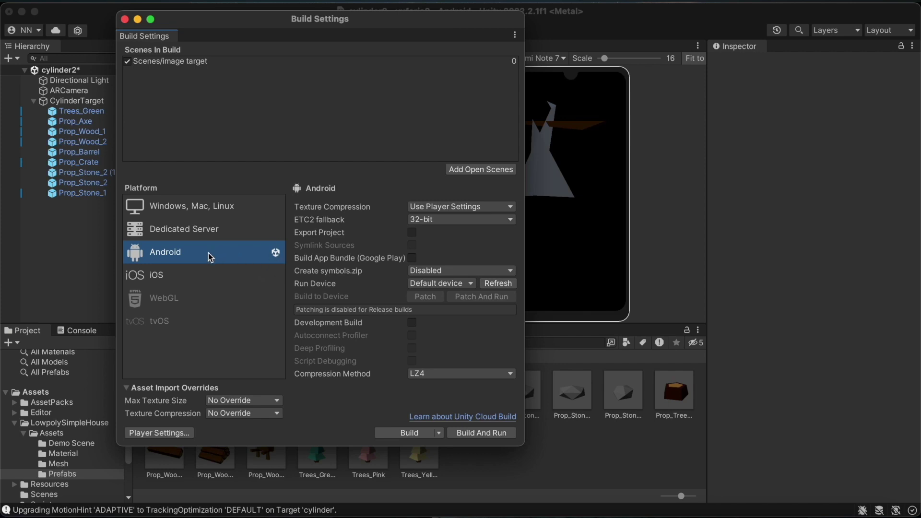
pyautogui.click(182, 433)
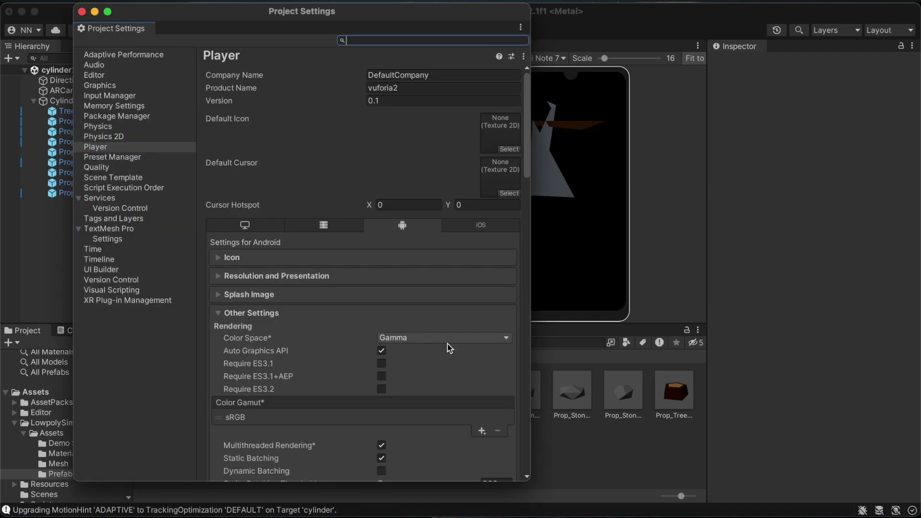
# Review the Android Player's Other Settings, including IL2CPP and ARM64, then close Project Settings.
pyautogui.scroll(-5, 436, 312)
pyautogui.scroll(-8, 439, 302)
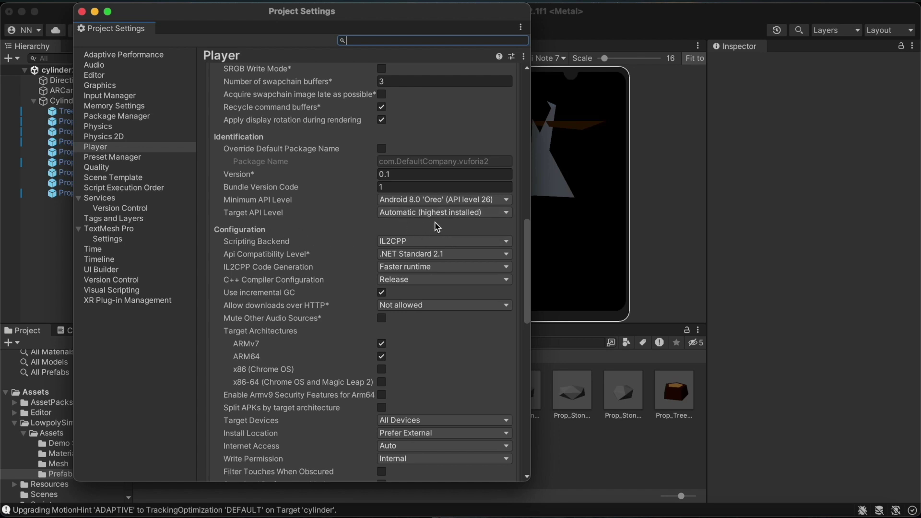
pyautogui.click(82, 11)
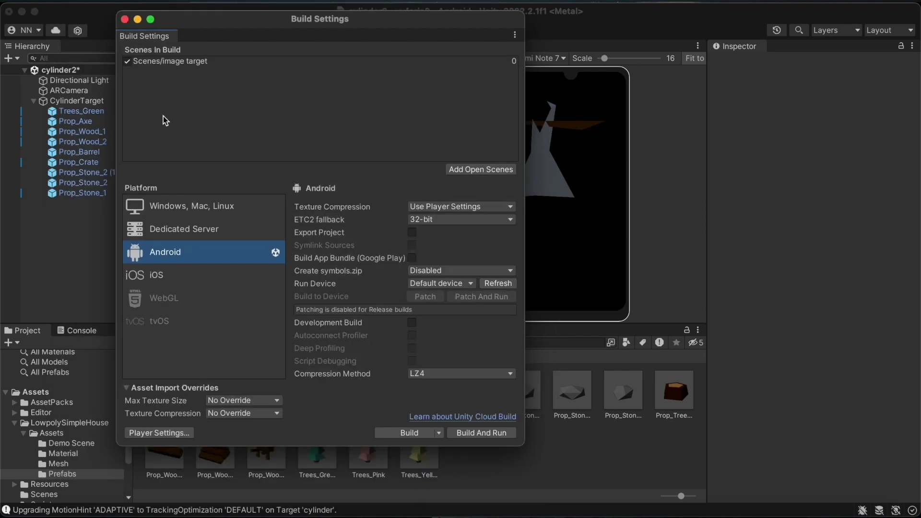
# Replace Scenes/image target with Scenes/cylinder2 in the build list and start the Android build.
pyautogui.click(127, 64)
pyautogui.click(455, 169)
pyautogui.click(407, 432)
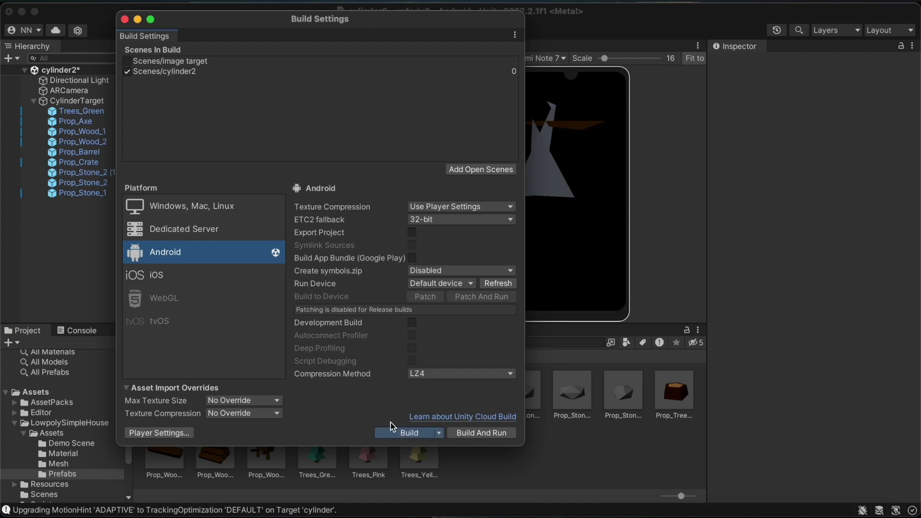